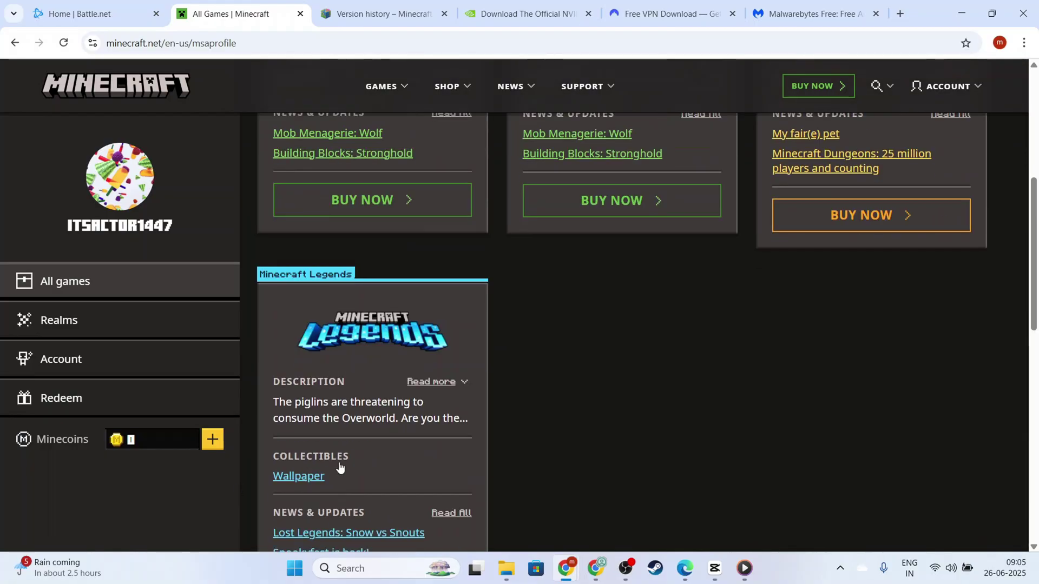
scroll(341, 460, up, 6)
click(14, 43)
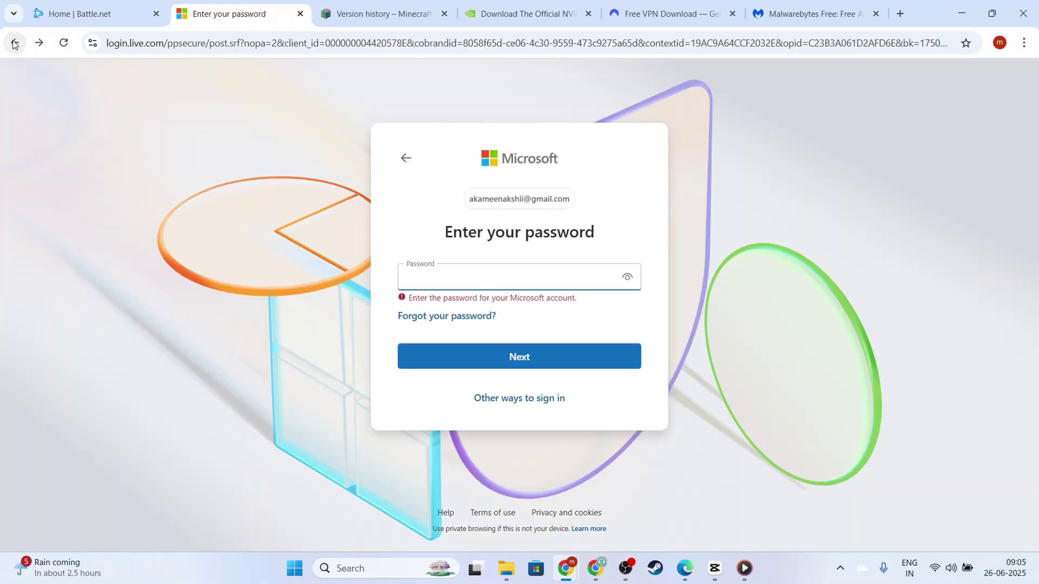
click(13, 43)
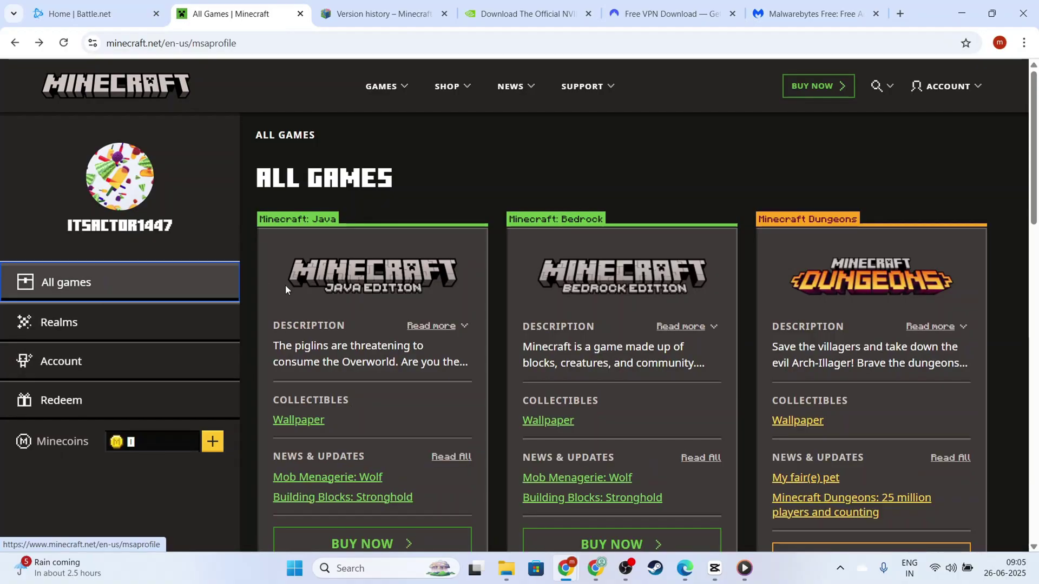
scroll(492, 325, down, 8)
scroll(484, 319, up, 8)
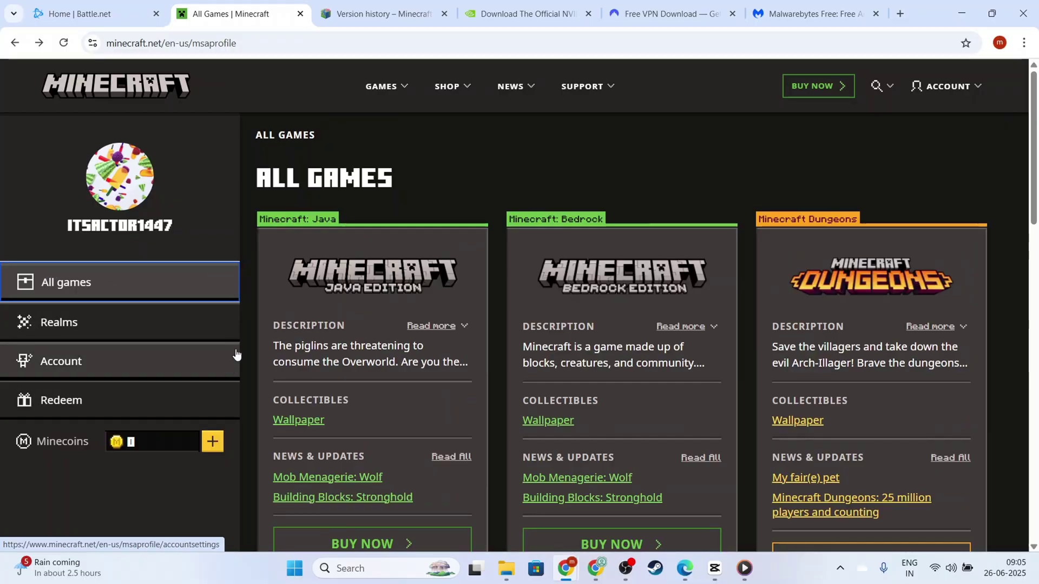
Switch to the NVIDIA driver download page and open its GeForce Drivers section
click(547, 16)
scroll(251, 241, down, 3)
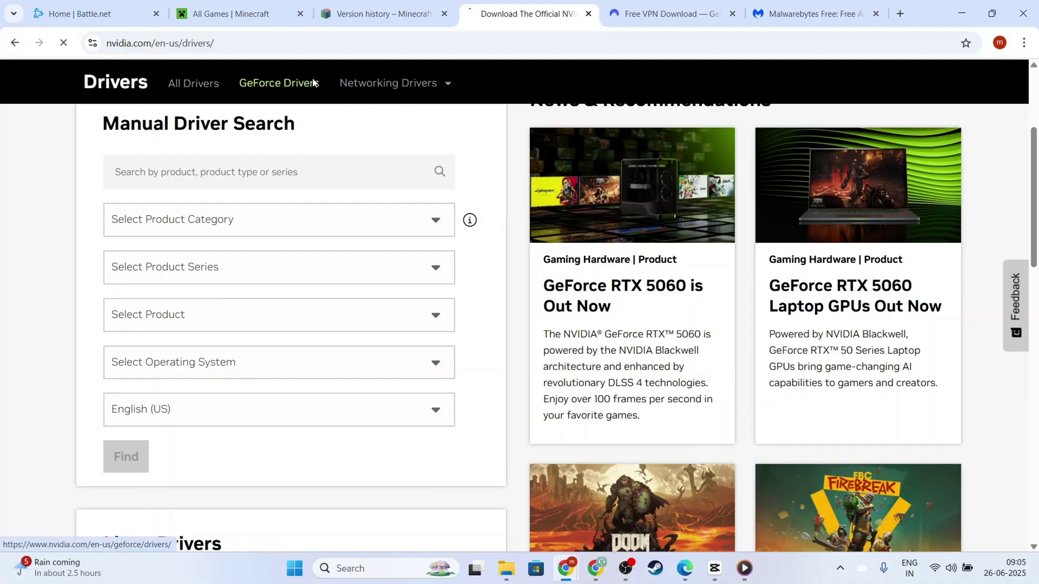
click(294, 84)
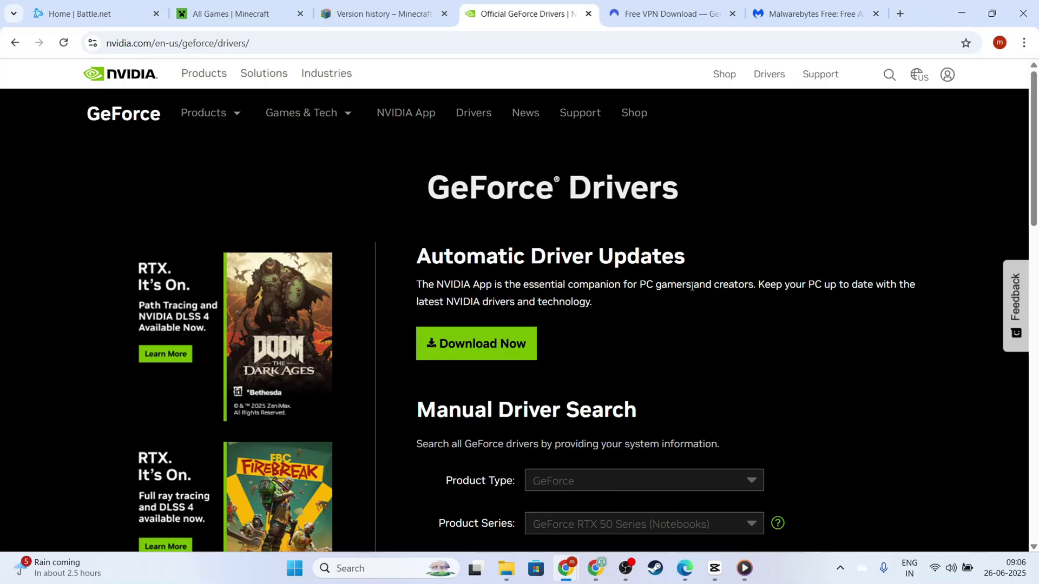
Examine the automatic driver update offer and the manual driver search form on the GeForce Drivers page
scroll(689, 283, down, 3)
scroll(689, 287, up, 3)
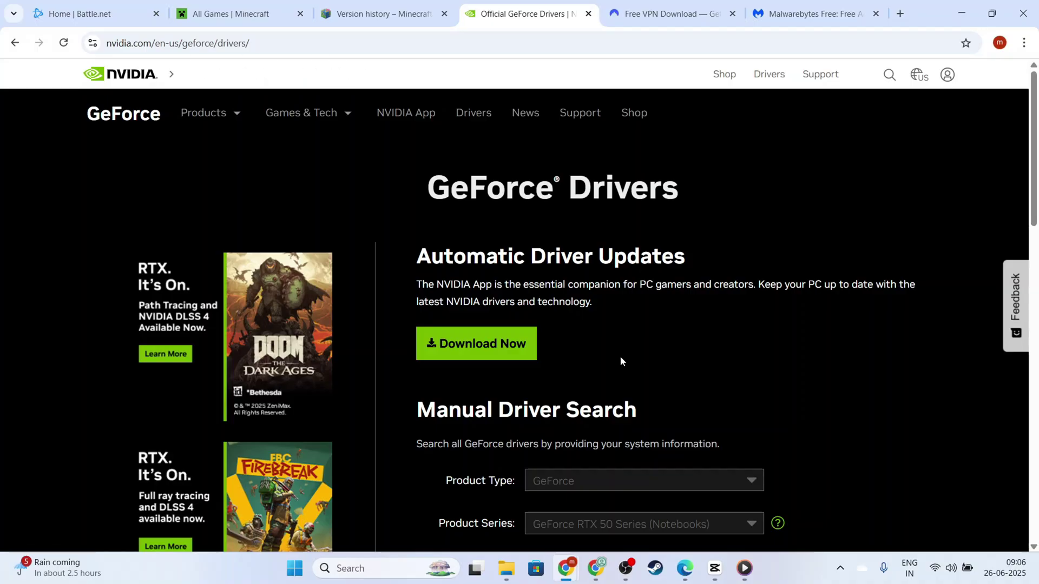
scroll(616, 368, down, 3)
scroll(638, 469, down, 2)
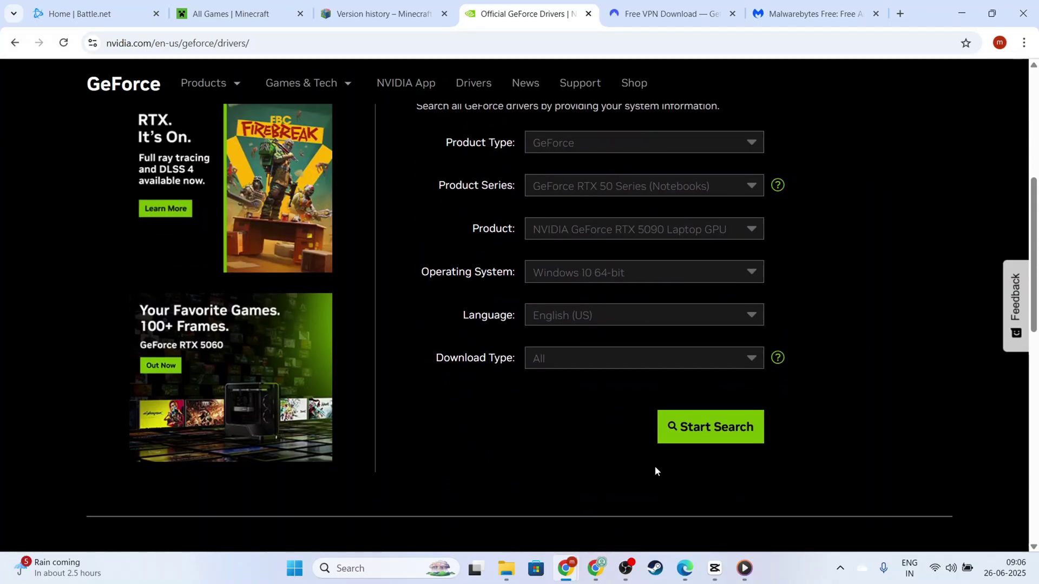
scroll(668, 422, up, 5)
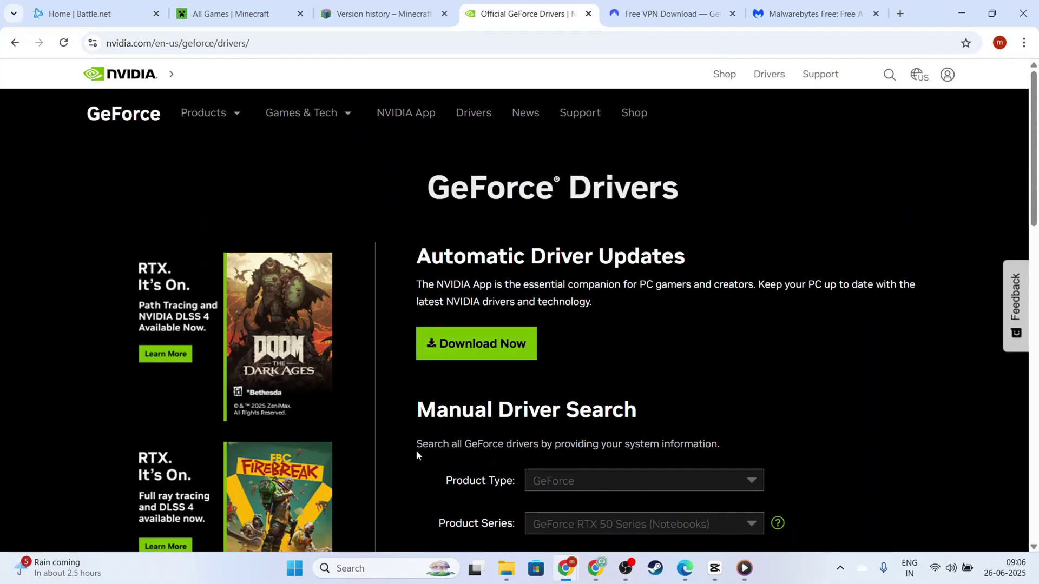
scroll(416, 451, down, 3)
scroll(417, 452, up, 3)
Bring up the Windows Start menu to locate the power control, and dismiss it
click(294, 568)
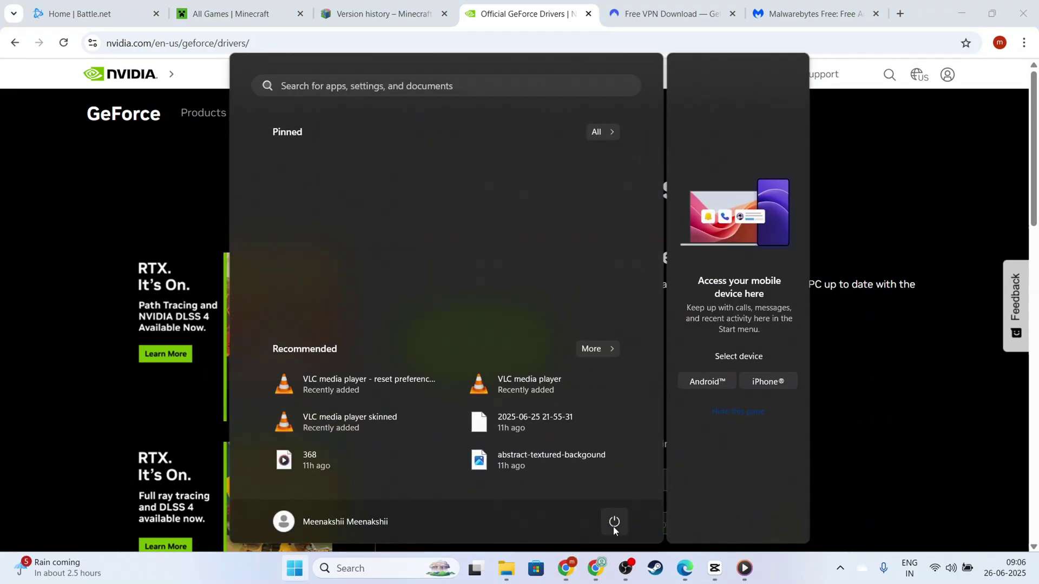
click(211, 578)
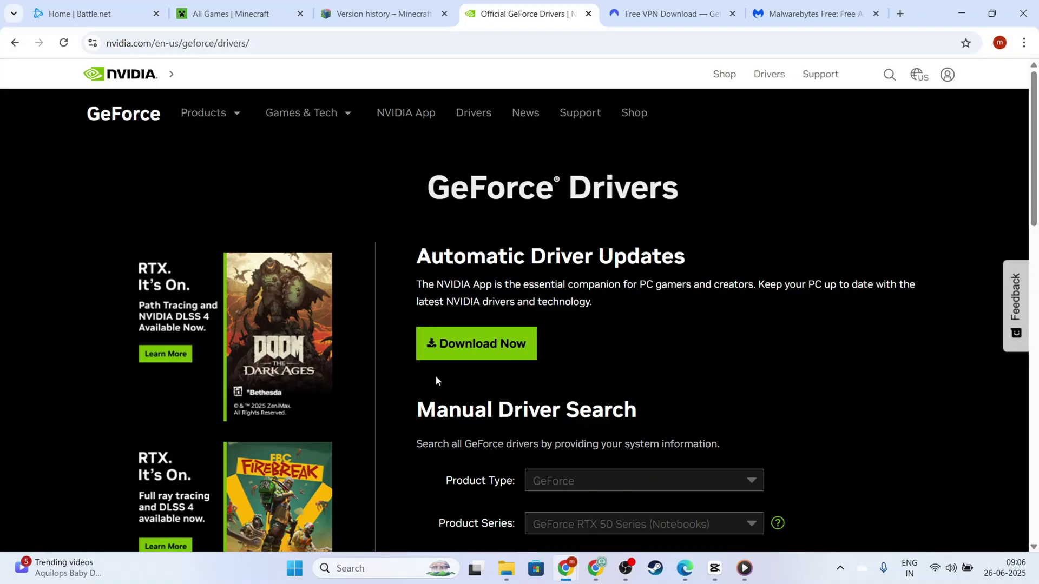
Search Windows for "control panel" and open the Control Panel
click(342, 568)
text(con)
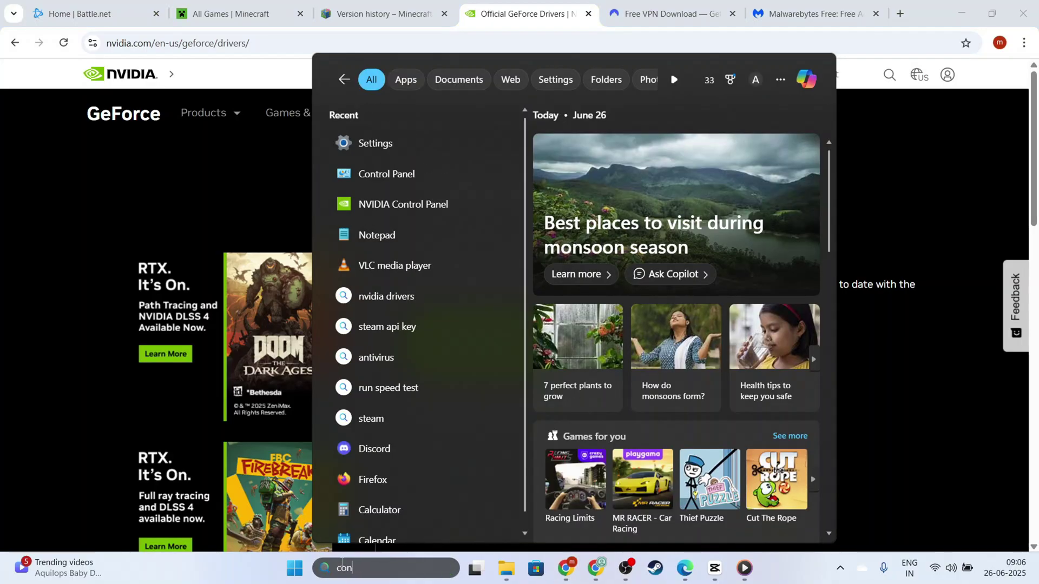
text(trol panel)
key(Return)
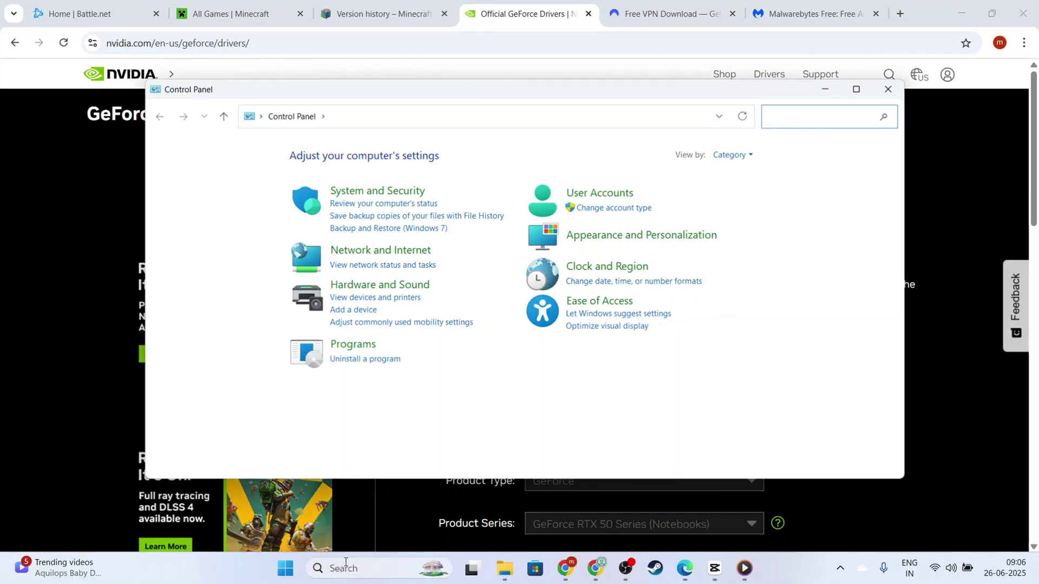
Open the Programs and Features list, passing through the System and Security and Programs categories
click(404, 191)
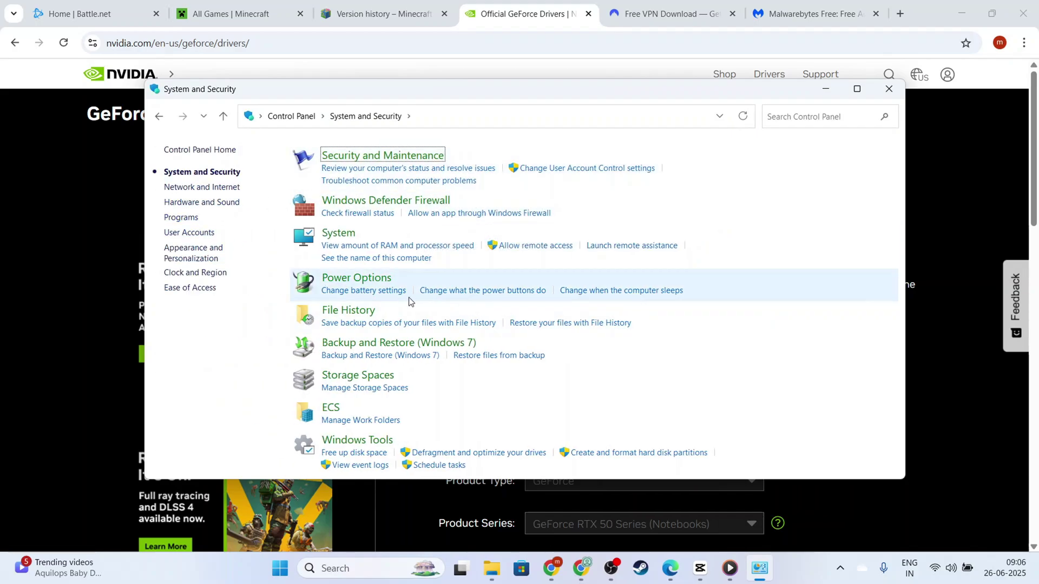
click(182, 218)
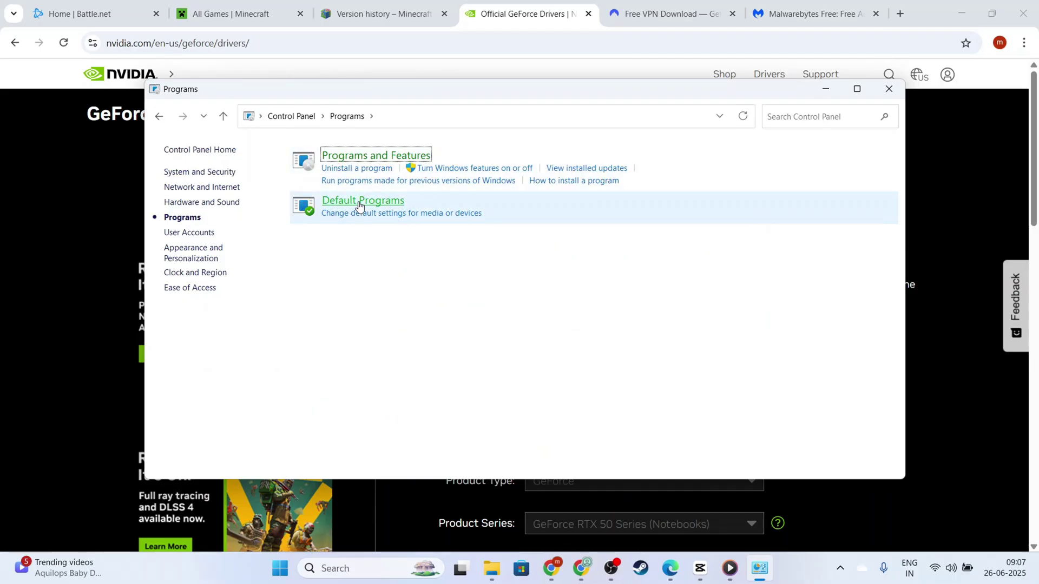
click(413, 157)
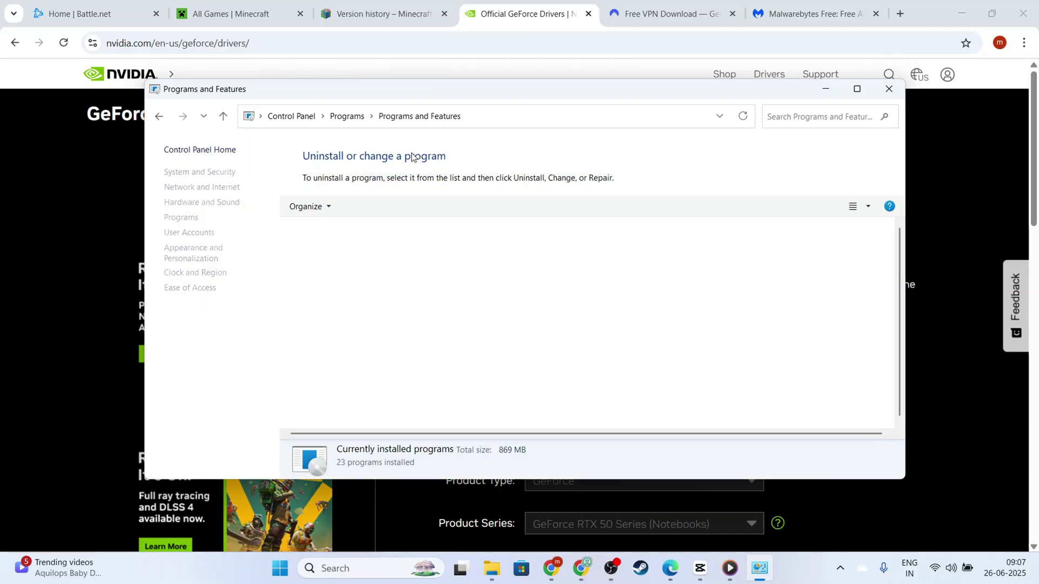
Select NVIDIA GeForce Experience among the installed programs, and close the Control Panel window
scroll(357, 306, down, 2)
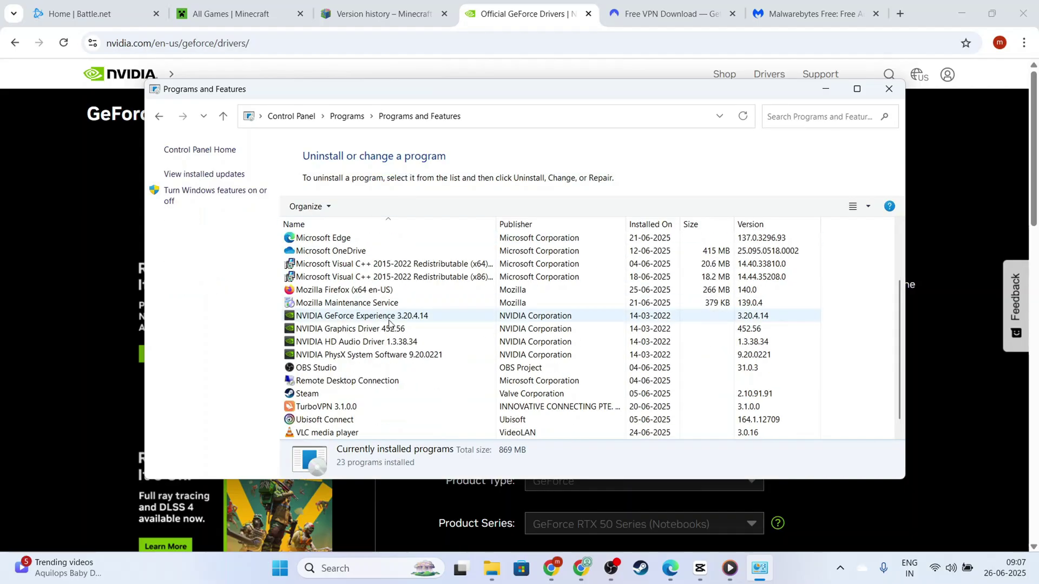
click(421, 317)
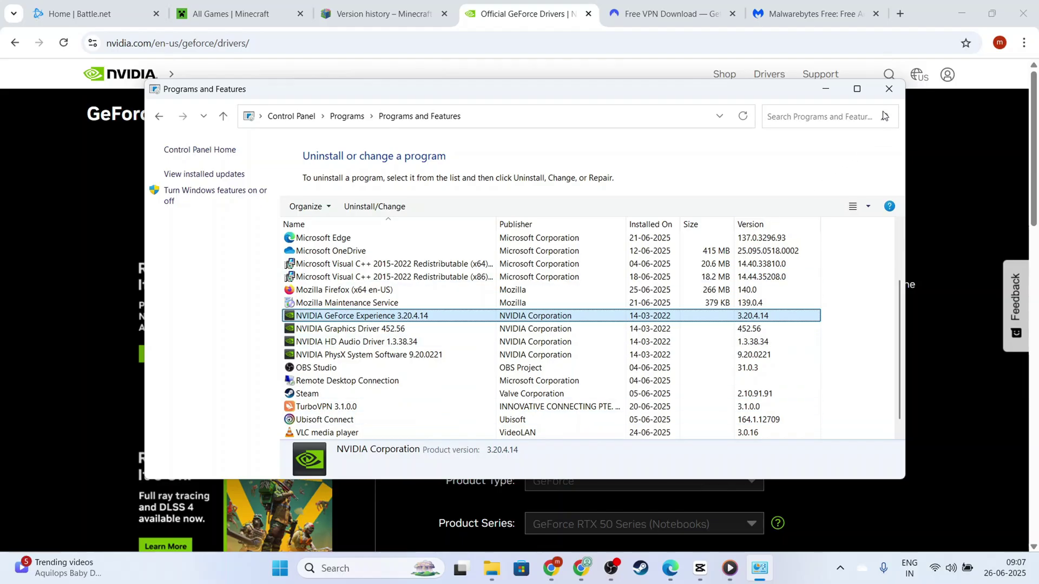
click(889, 89)
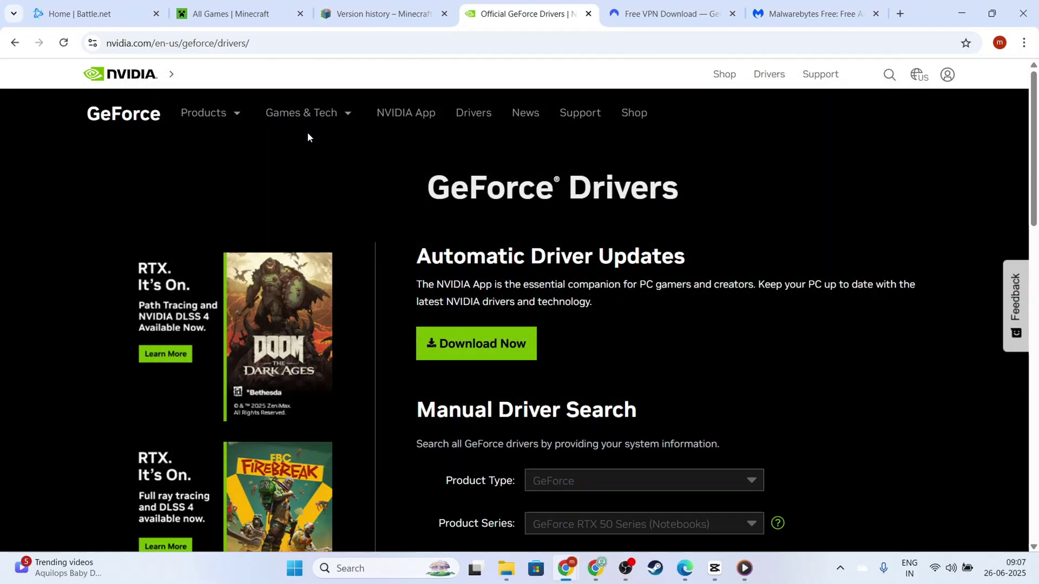
Switch to the Minecraft Wiki's Version history page and look up its Java Edition section
click(238, 13)
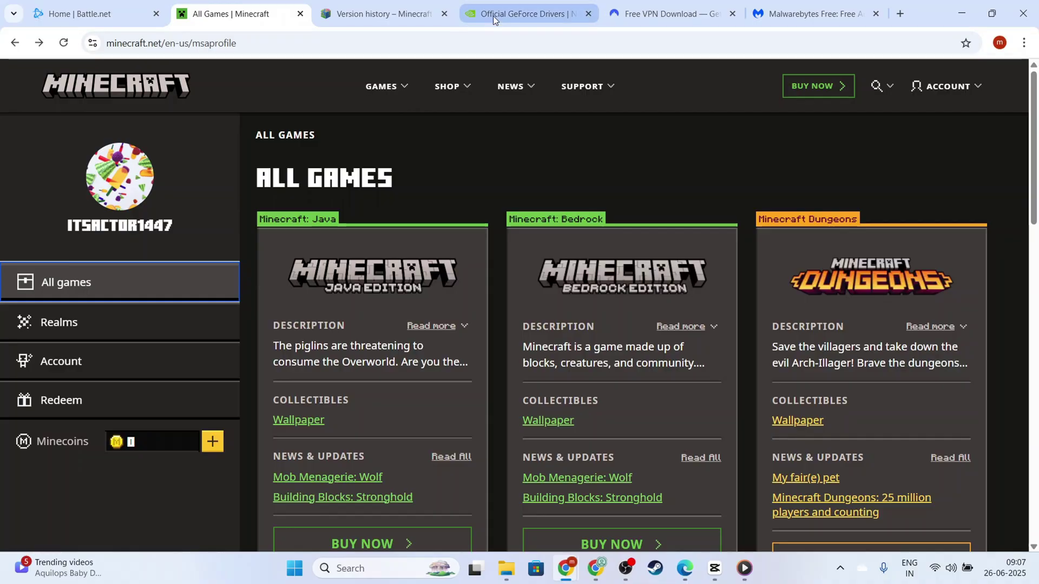
click(378, 13)
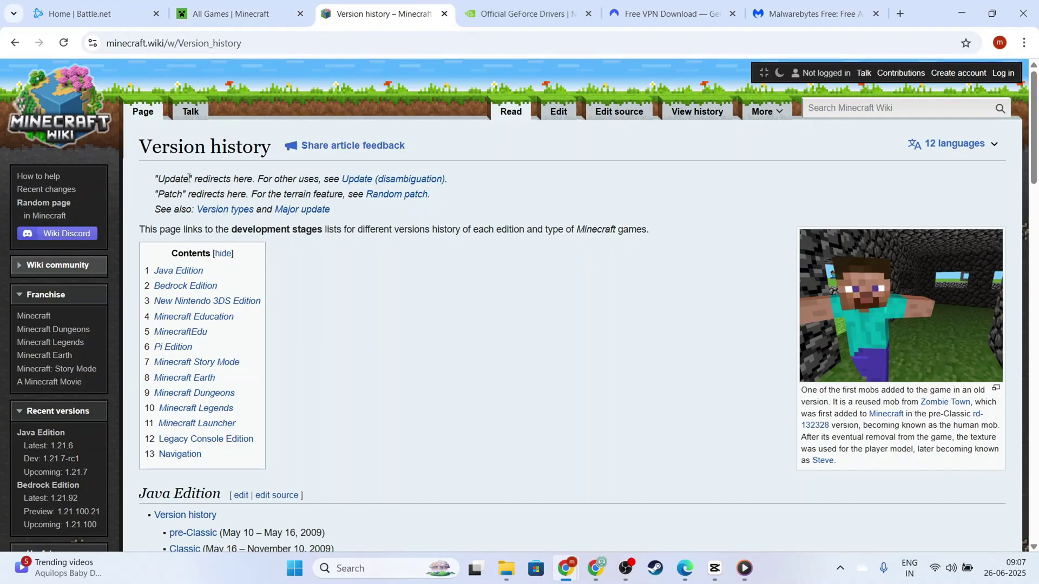
drag(180, 179, 363, 191)
click(271, 265)
click(206, 269)
scroll(398, 388, up, 5)
scroll(398, 394, up, 2)
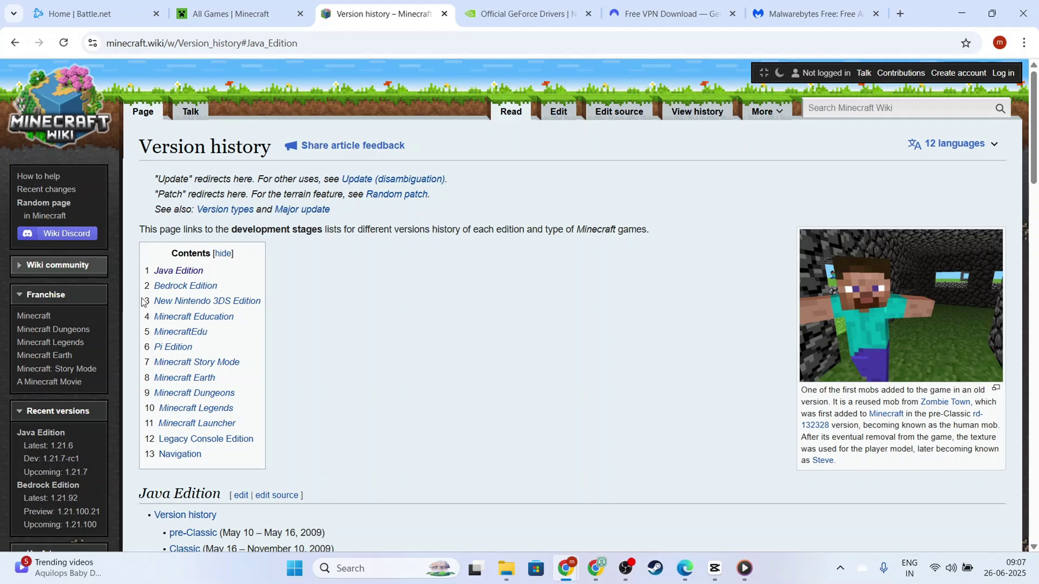
Return to the Minecraft account's All Games page and look through the listed game editions
click(258, 6)
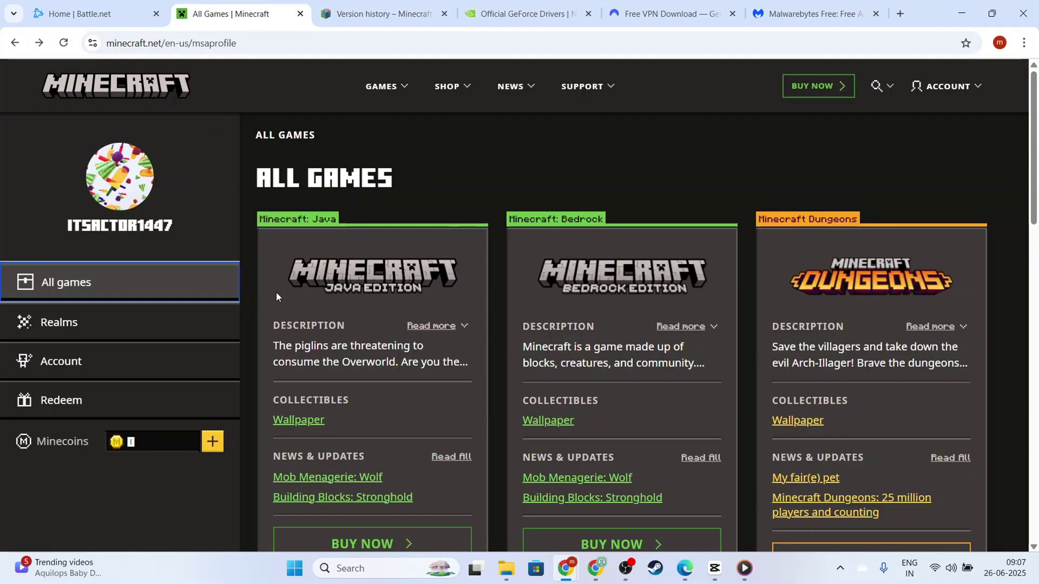
scroll(756, 457, down, 8)
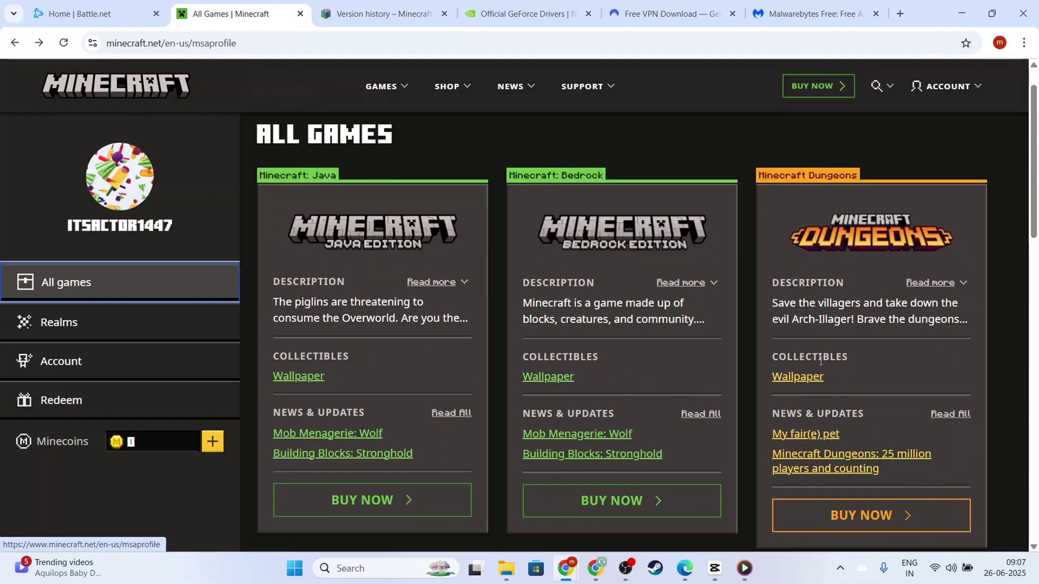
scroll(813, 384, up, 4)
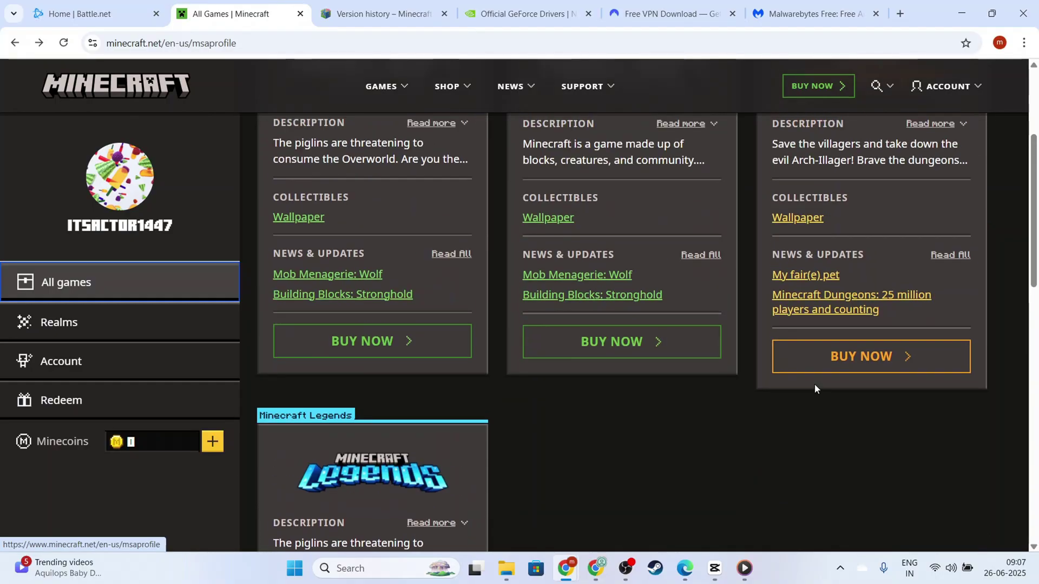
scroll(815, 388, down, 10)
scroll(815, 388, up, 4)
scroll(814, 384, up, 10)
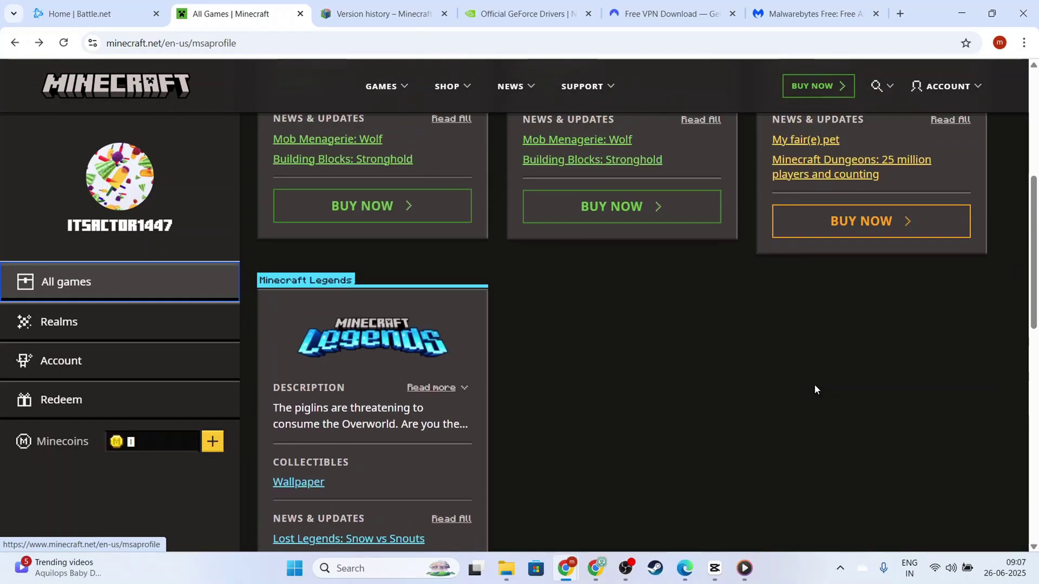